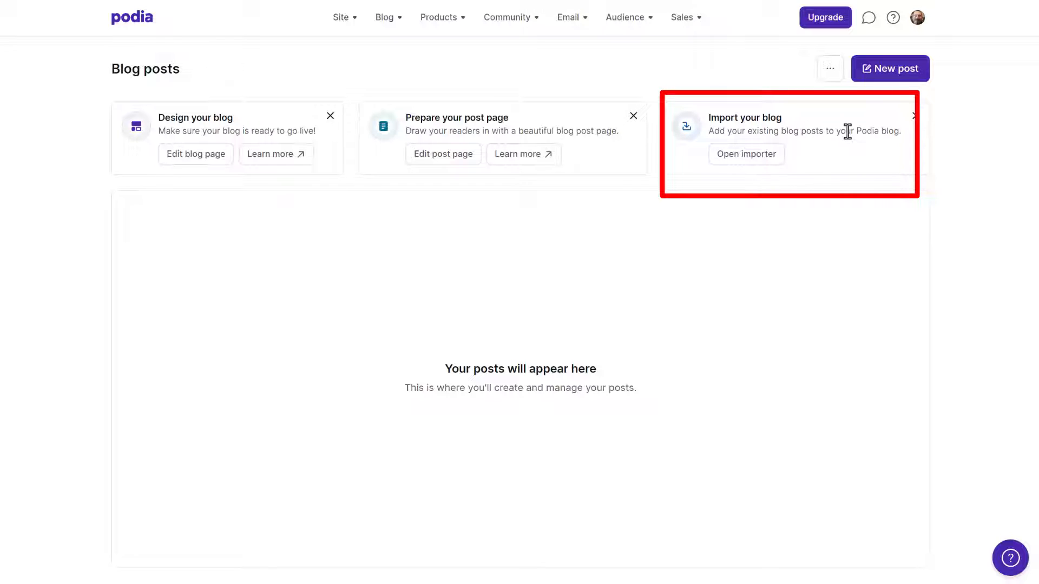
Open the blog importer and load the WordPress site's RSS feed by adding /feed to the site's address
left_click(753, 157)
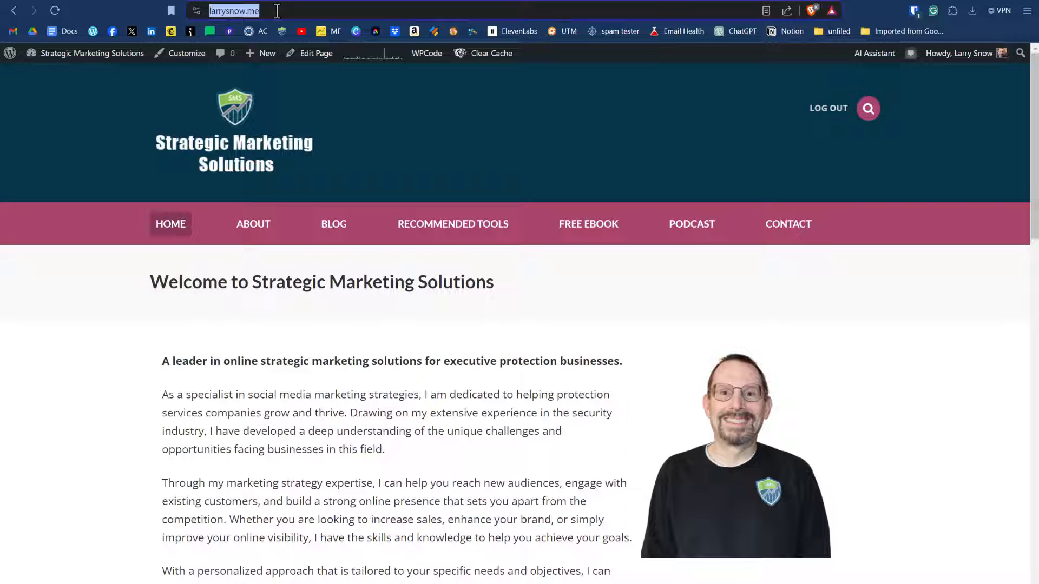
left_click(312, 11)
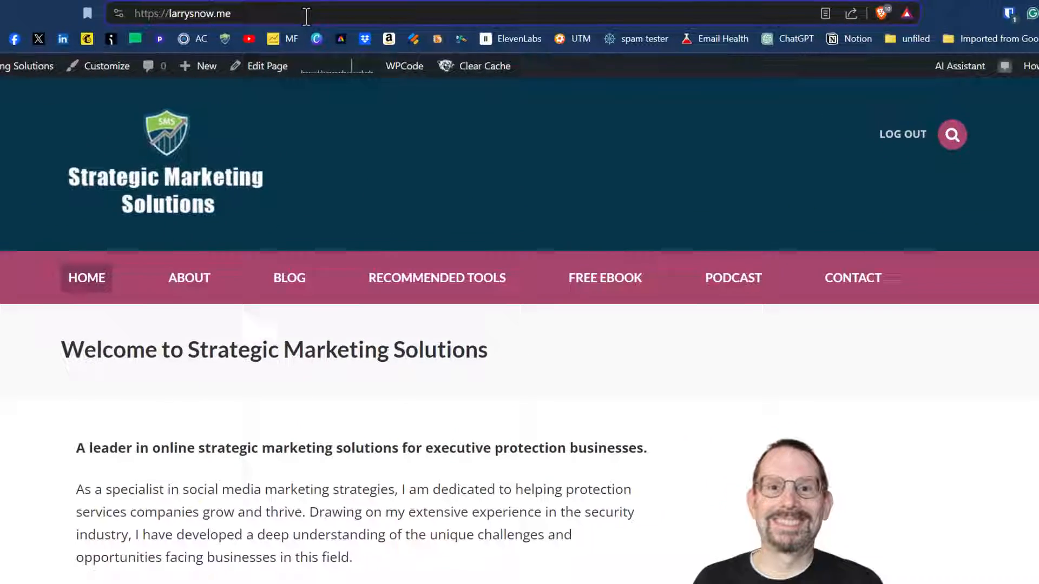
type("/f")
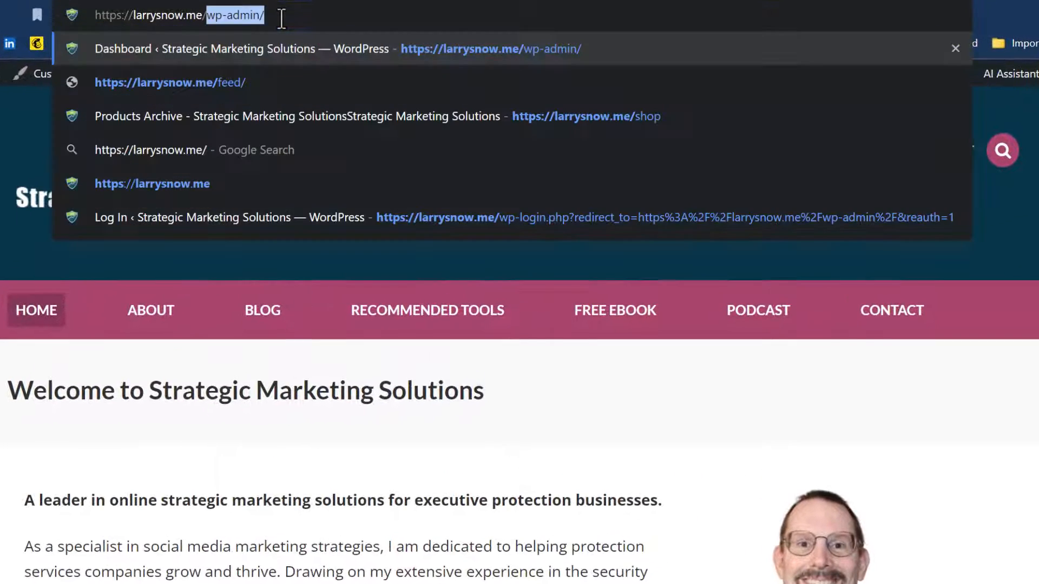
type("eed")
key("Return")
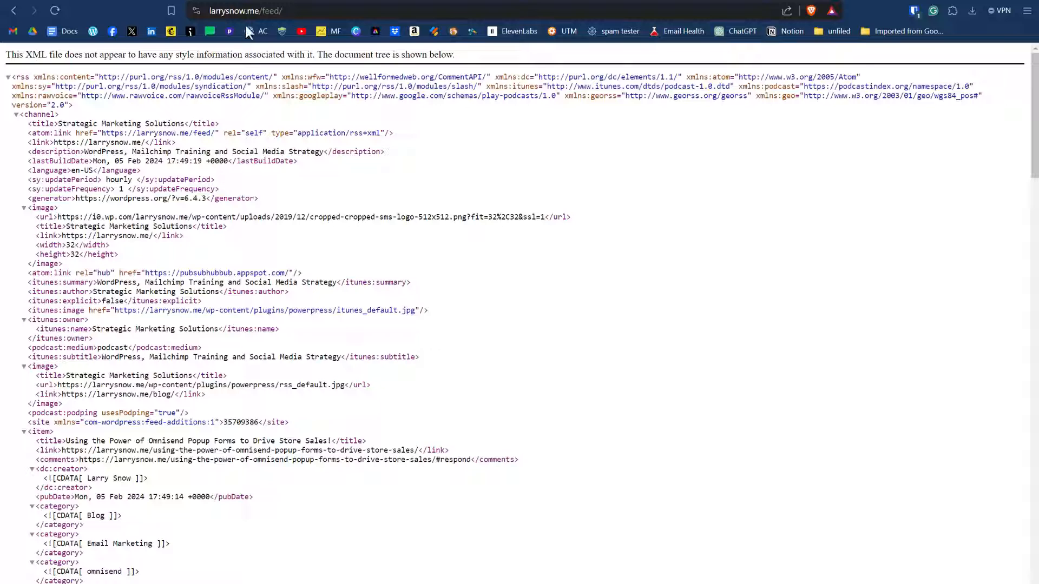
Copy the WordPress site's /feed/ URL into Podia's Import blog posts form and validate it
left_click(207, 14)
key("ctrl+c")
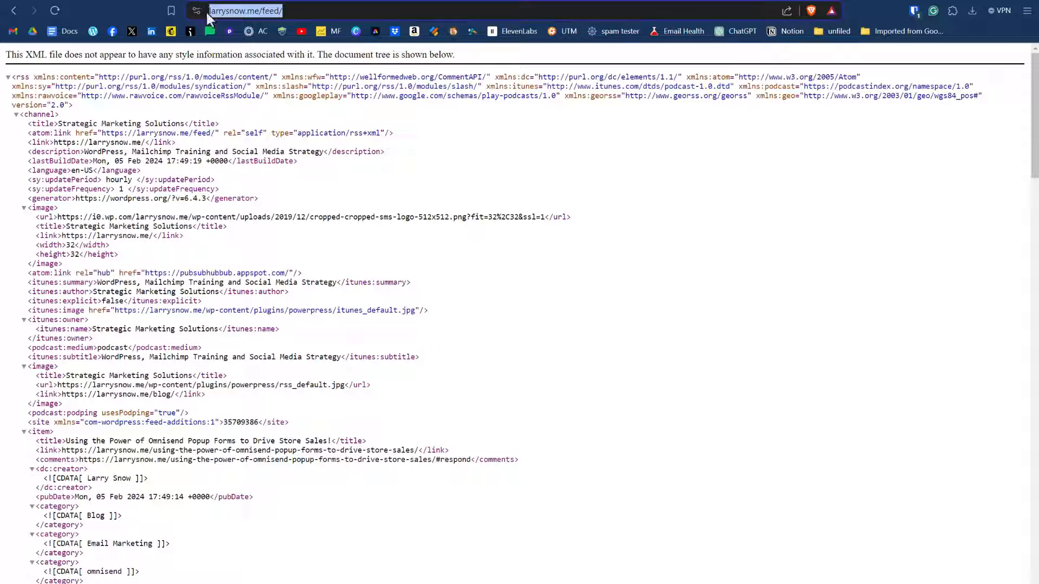
left_click(673, 1)
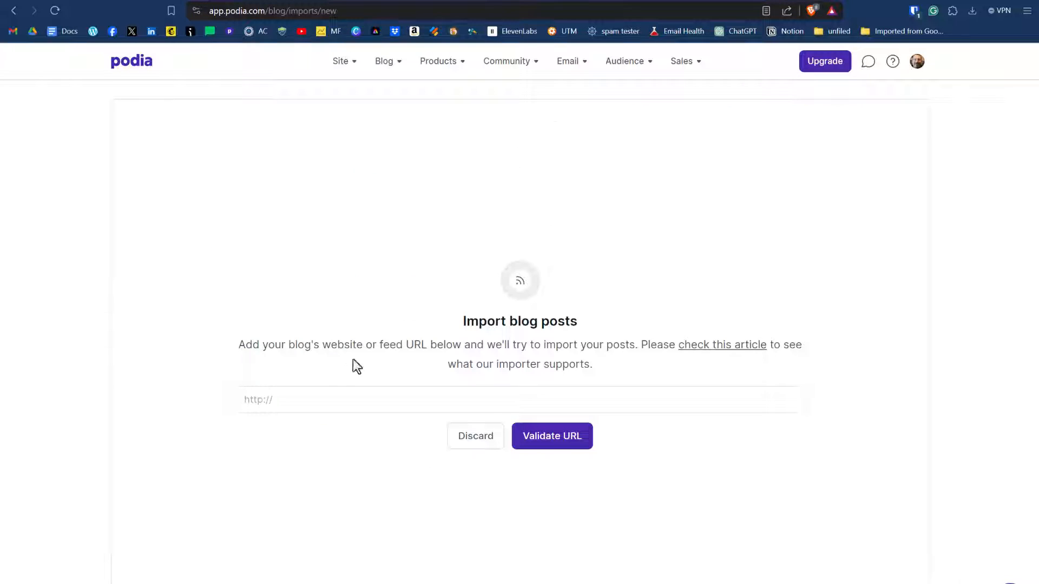
left_click(313, 390)
key("ctrl+v")
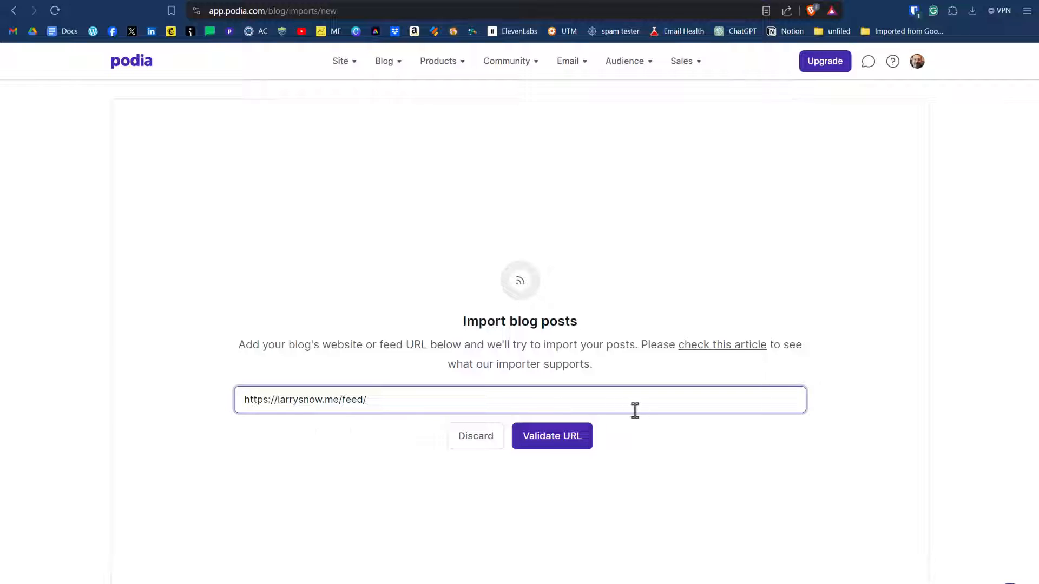
left_click(565, 440)
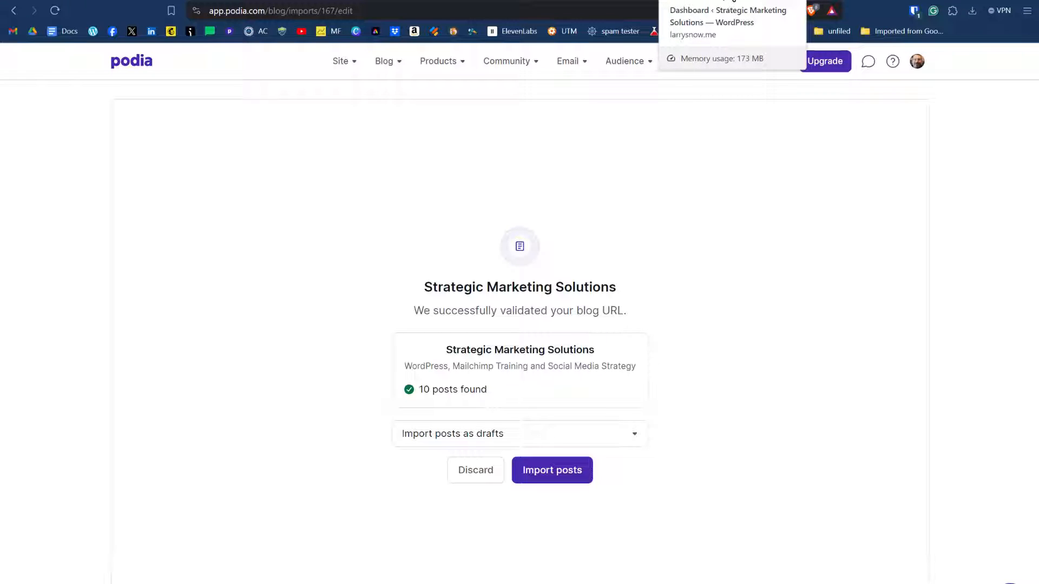
In the WordPress Reading Settings, set syndication feeds to show the most recent 100 items and save the changes
left_click(733, 2)
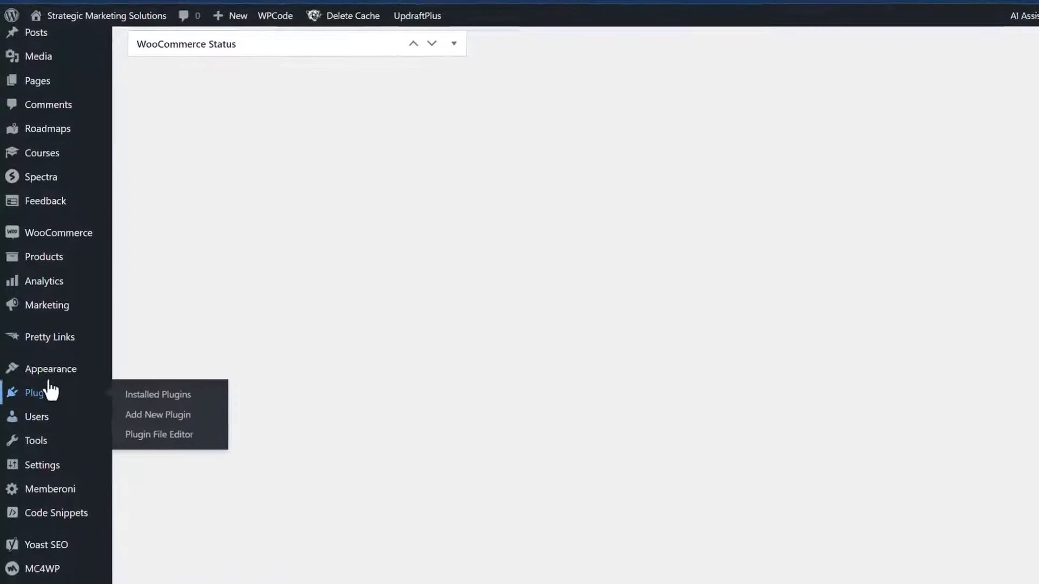
mouse_move(53, 470)
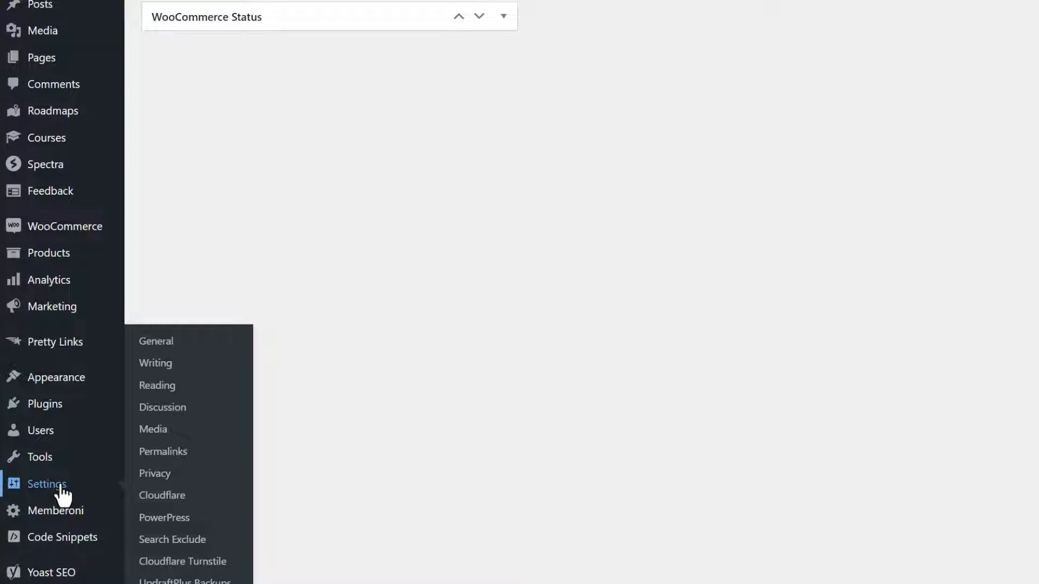
left_click(163, 390)
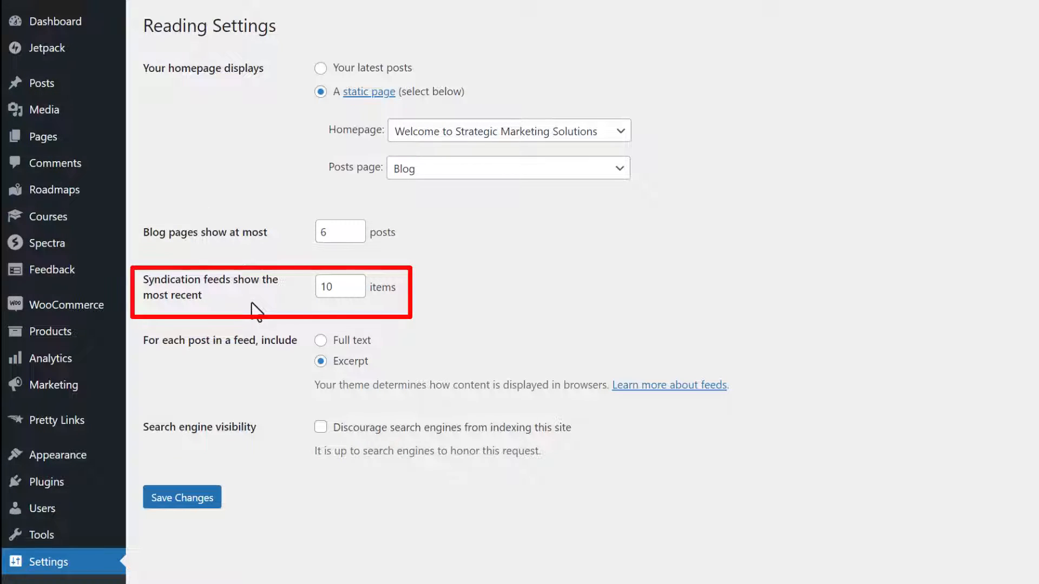
left_click(334, 287)
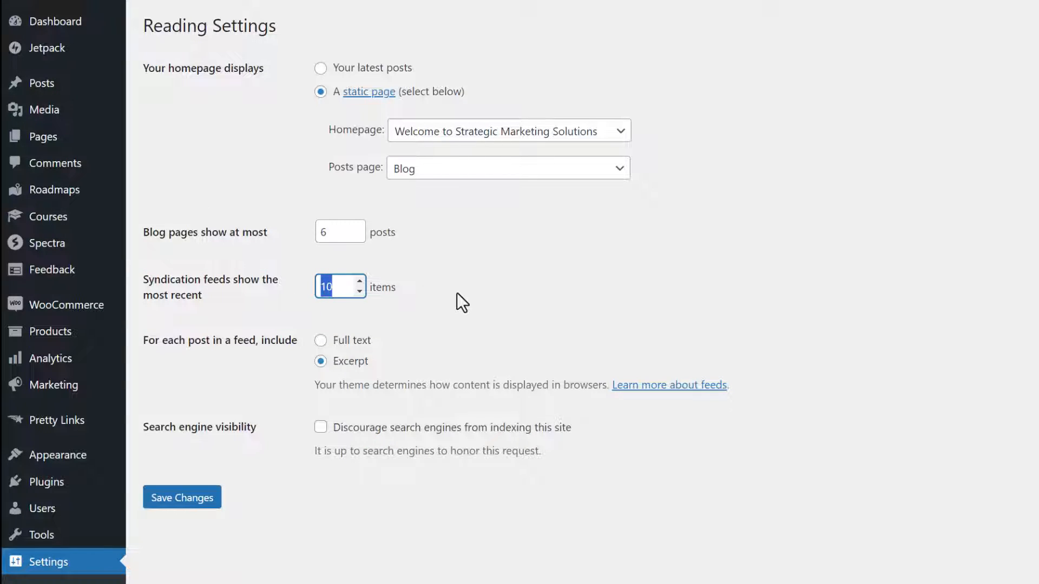
left_click(334, 285)
left_click_drag(332, 286, 312, 286)
type("100")
left_click(217, 505)
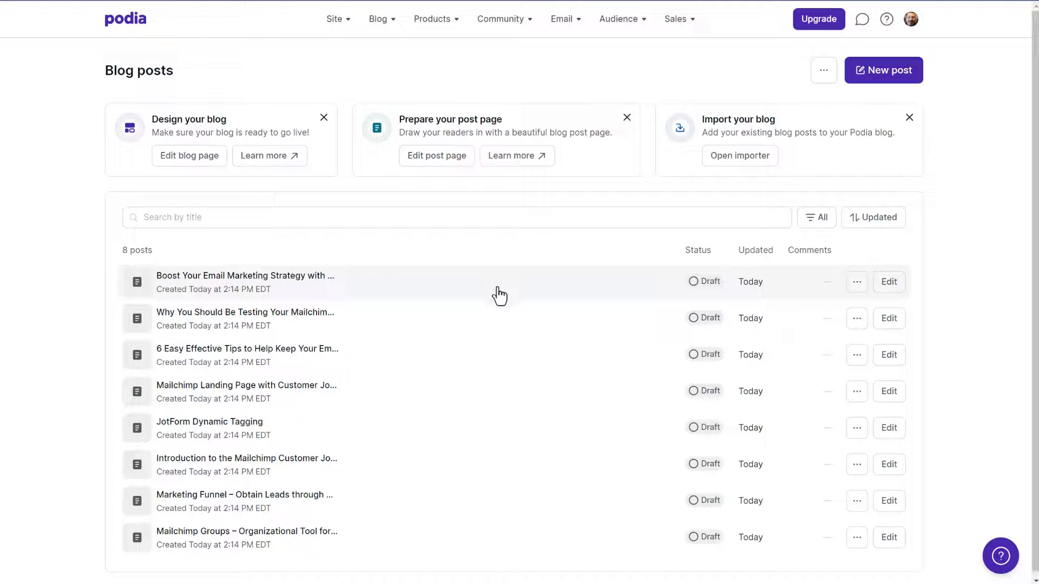
In the WordPress Reading Settings, include the full text for each post in a feed and save the changes
left_click(889, 281)
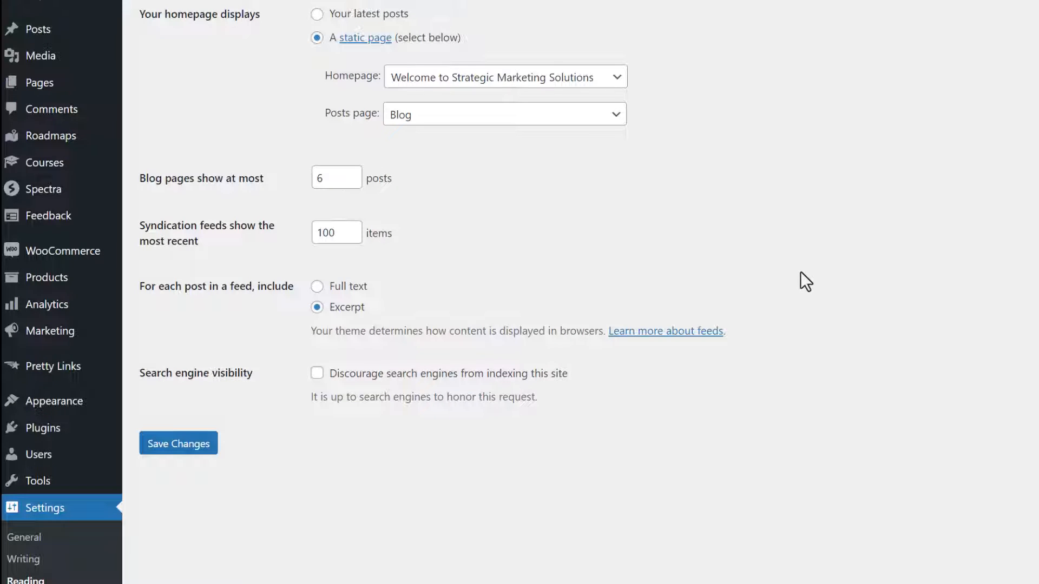
left_click(317, 286)
left_click(178, 447)
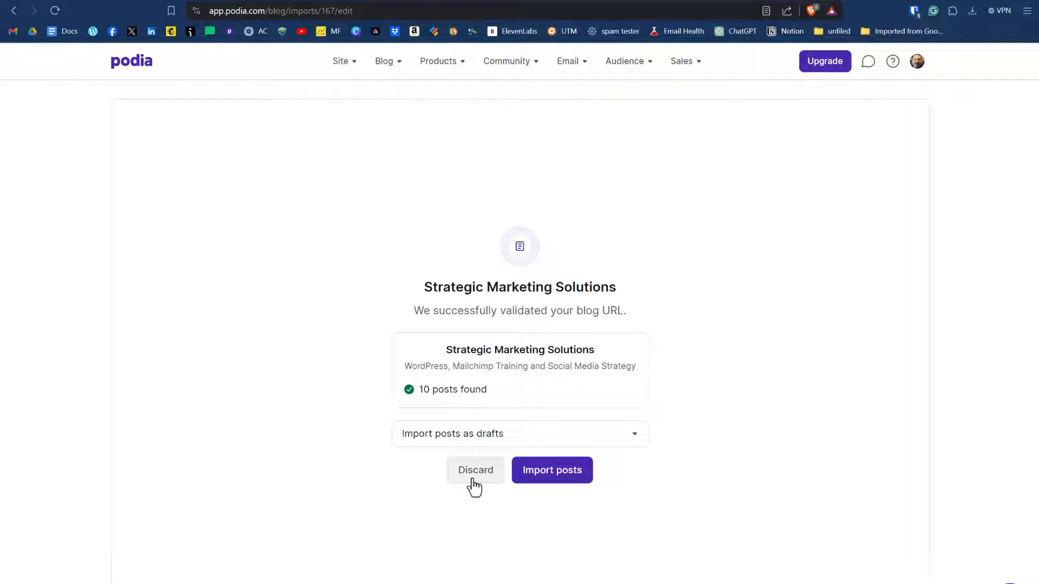
Discard the pending Podia import and validate the same /feed/ URL in a new blog import
left_click(474, 487)
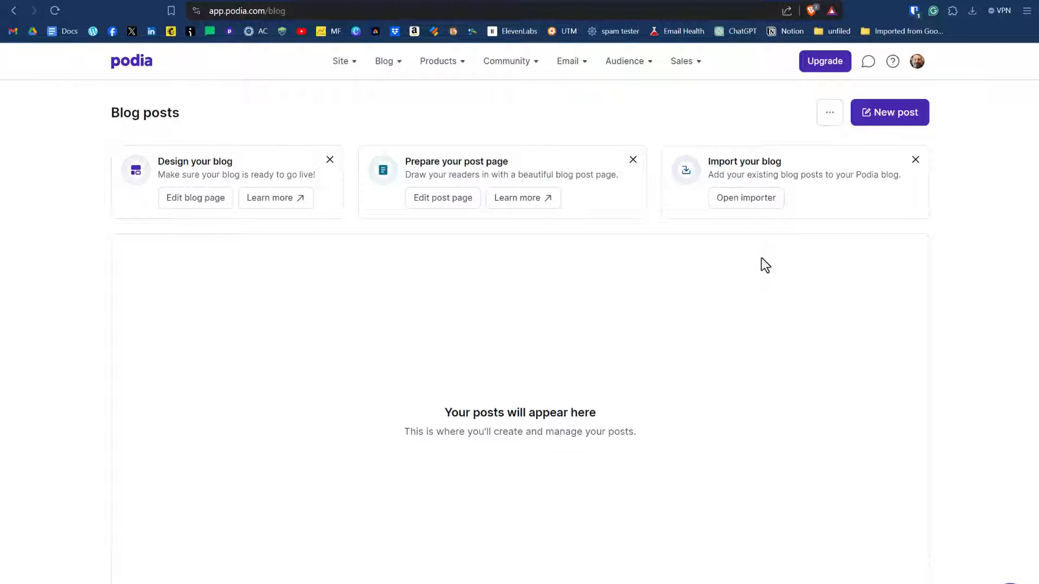
left_click(749, 201)
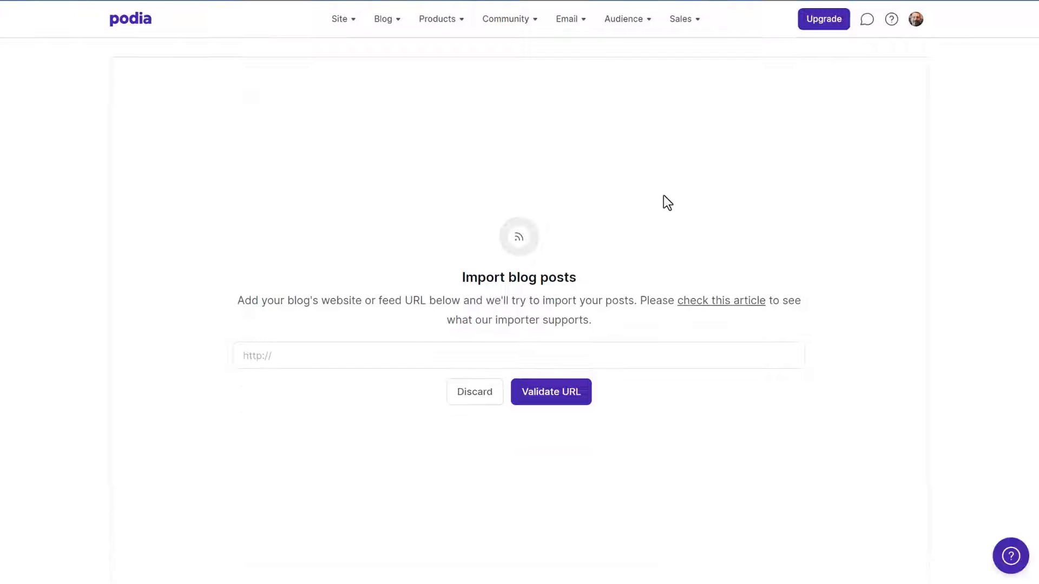
left_click(354, 359)
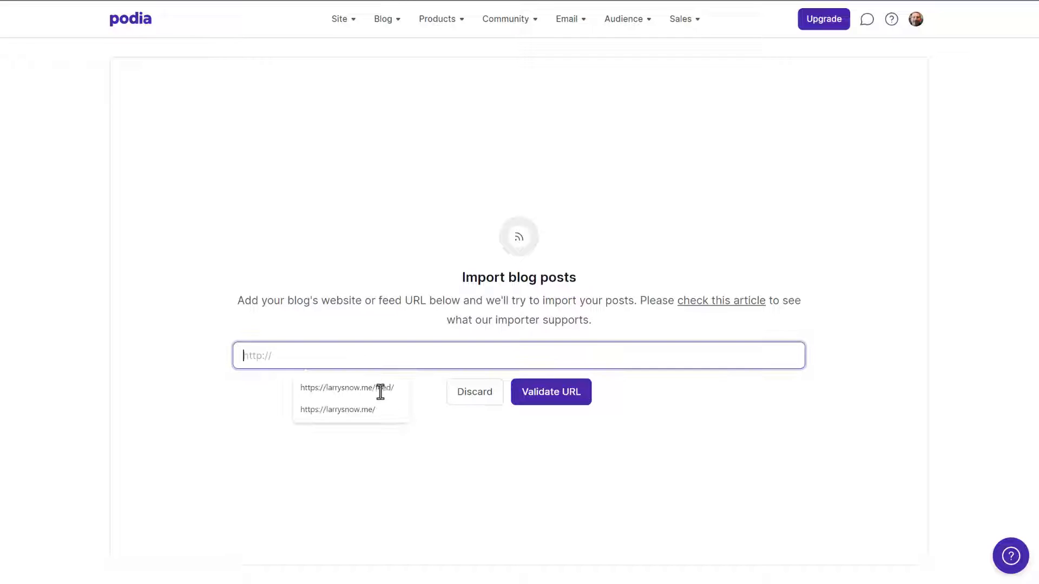
left_click(381, 389)
left_click(573, 403)
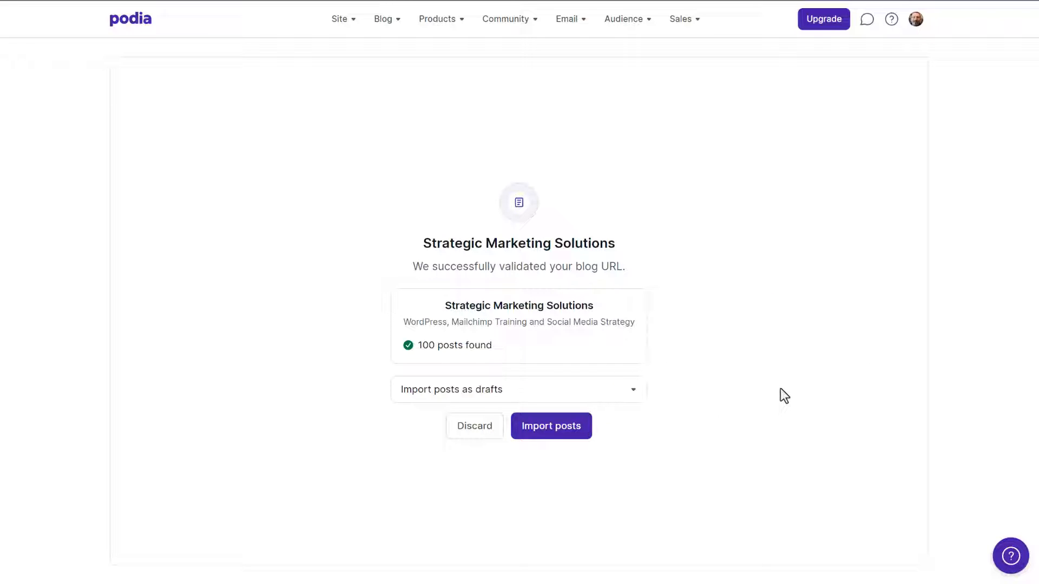
Import the validated blog posts as drafts
left_click(631, 397)
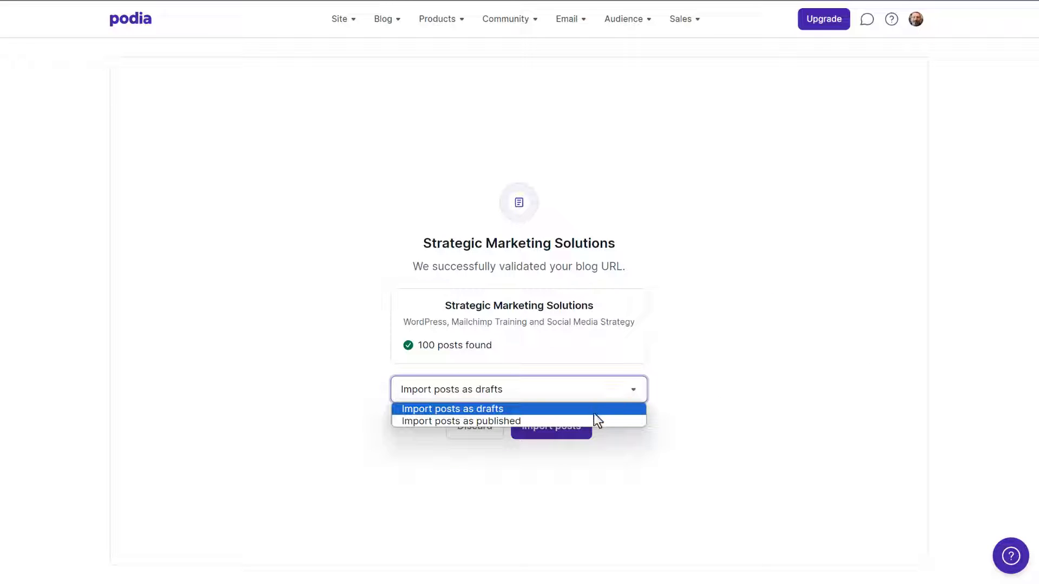
left_click(716, 358)
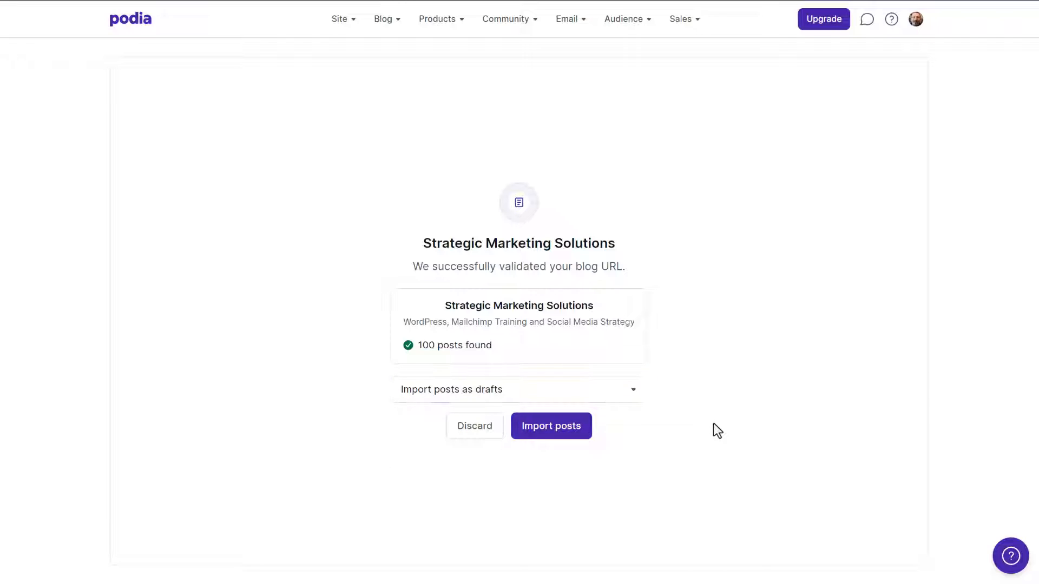
left_click(568, 434)
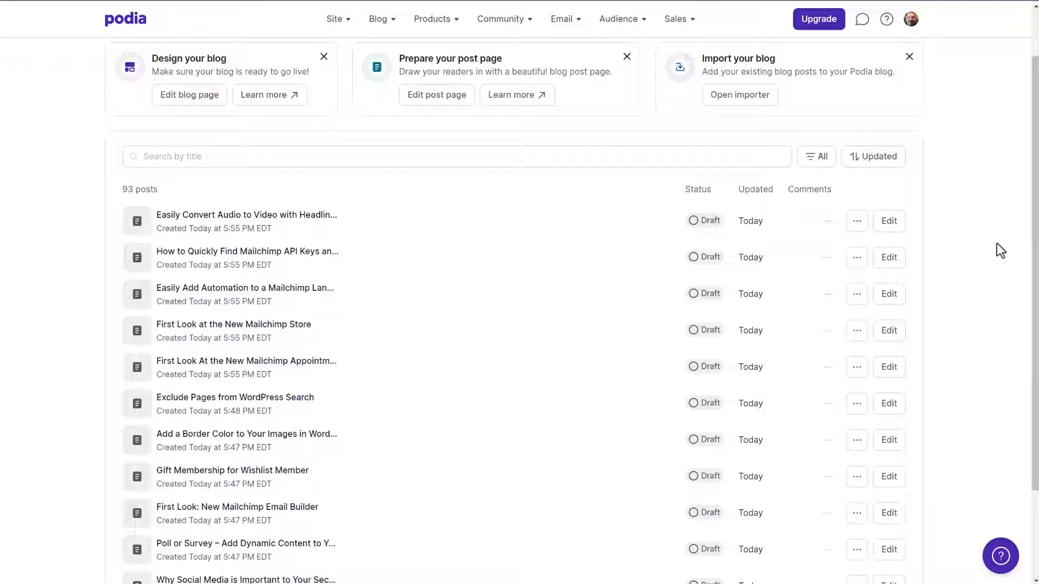
Preview the imported post "How to Quickly Find Mailchimp API Keys and List ID" and examine its text and embedded video
left_click(857, 258)
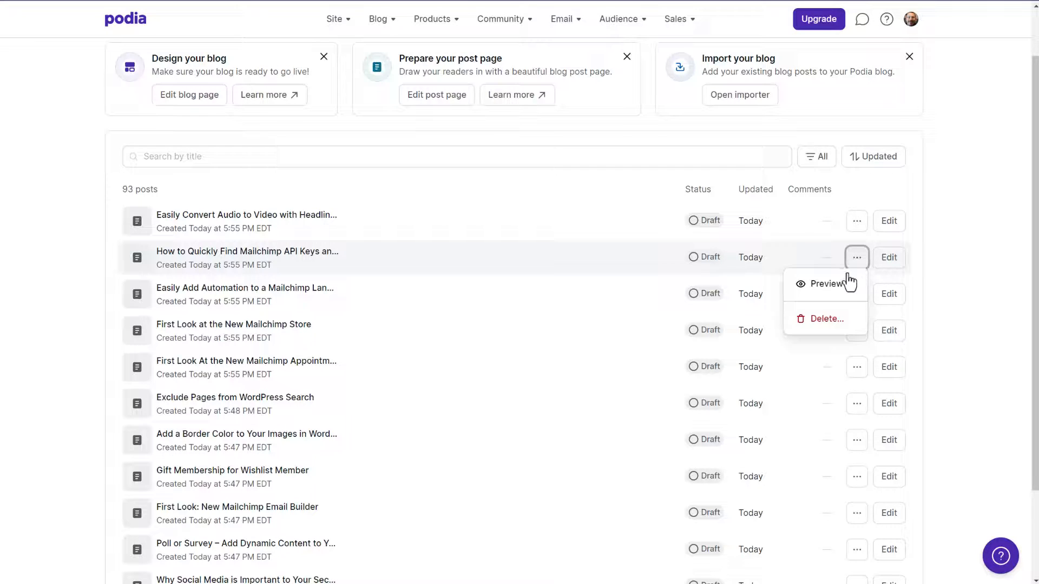
left_click(827, 284)
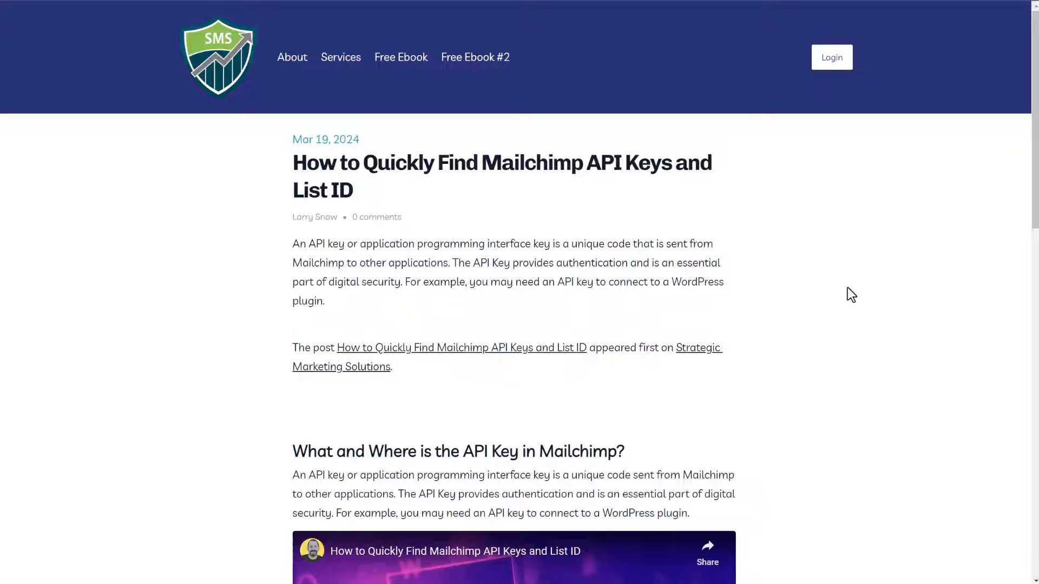
scroll(849, 292, "down", 1)
scroll(847, 288, "down", 1)
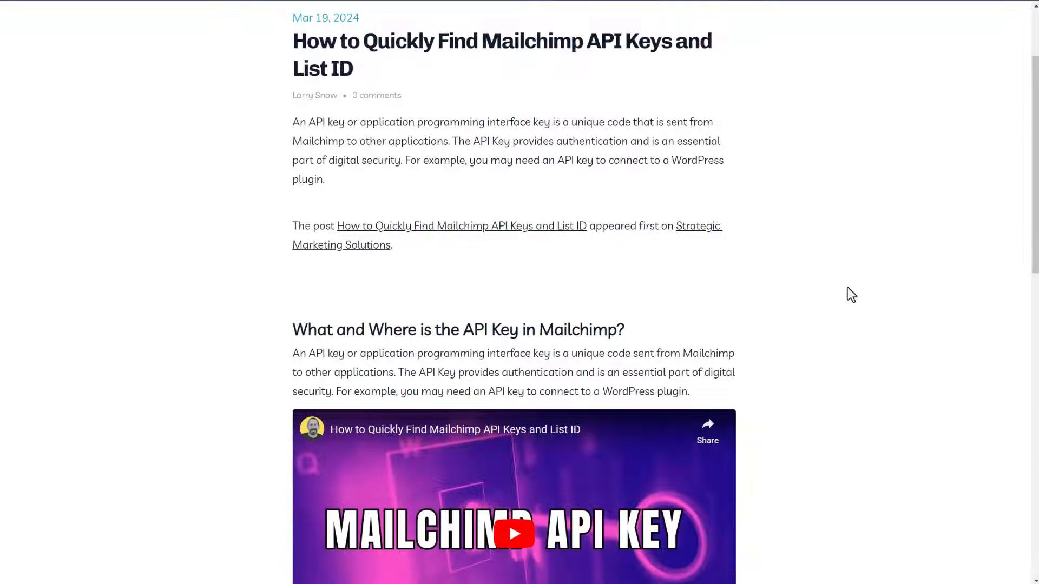
scroll(852, 295, "down", 2)
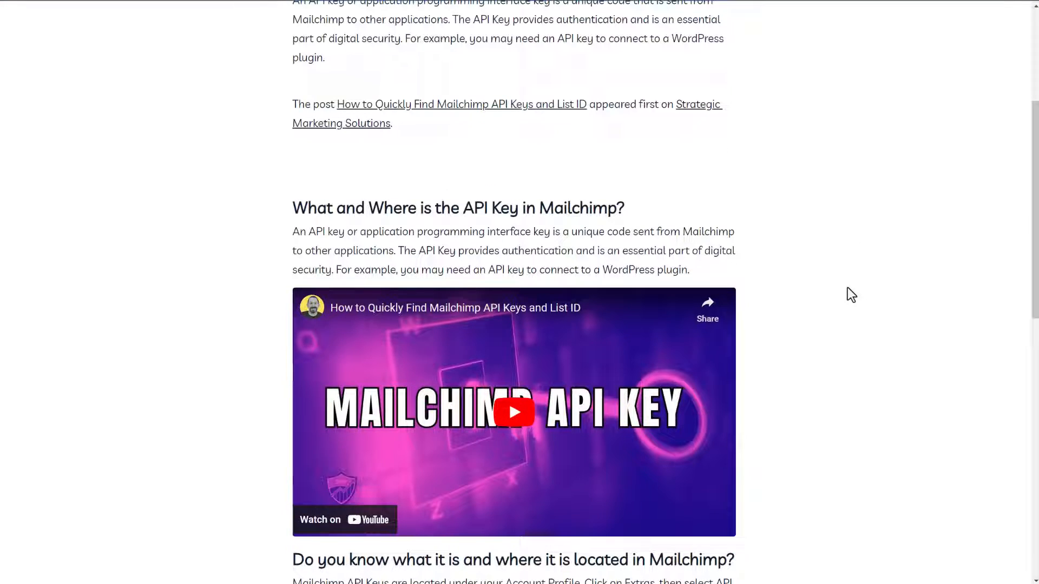
scroll(847, 295, "down", 4)
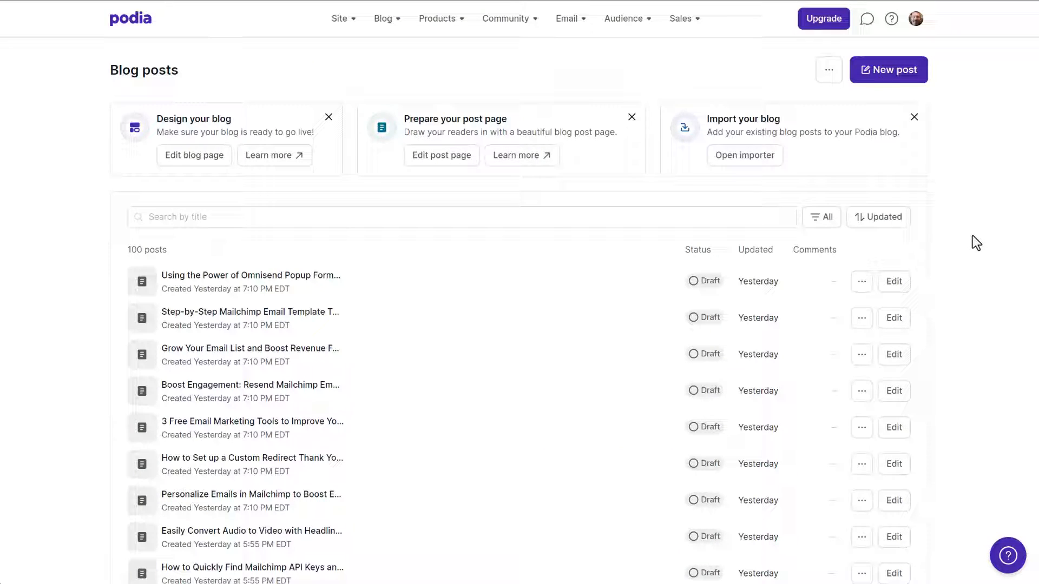
Open the draft "Using the Power of Omnisend Popup Forms to Drive Store Sales!" for editing and review its content, details and SEO settings
left_click(901, 287)
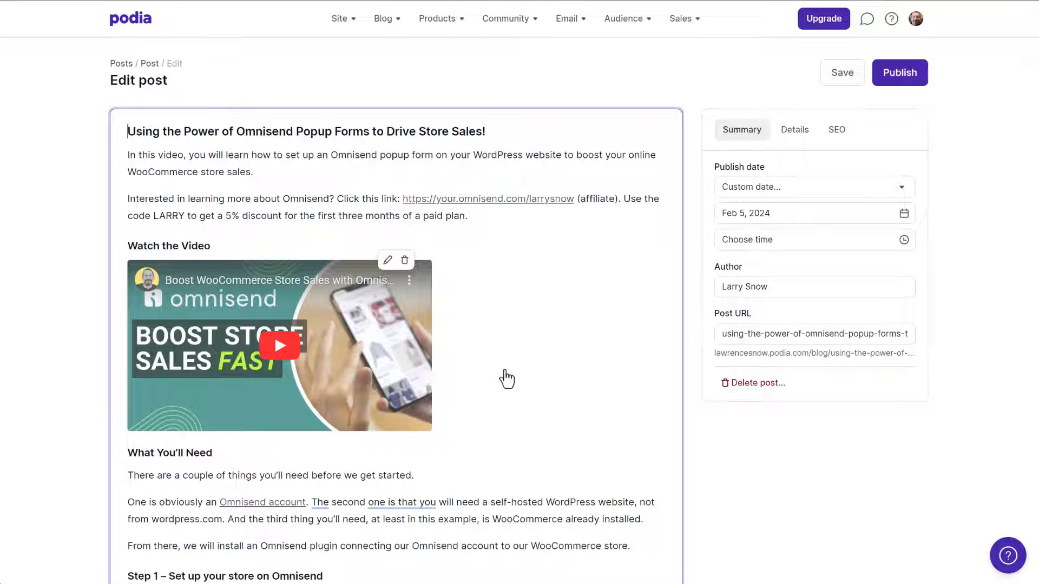
scroll(506, 377, "down", 3)
scroll(506, 377, "down", 3)
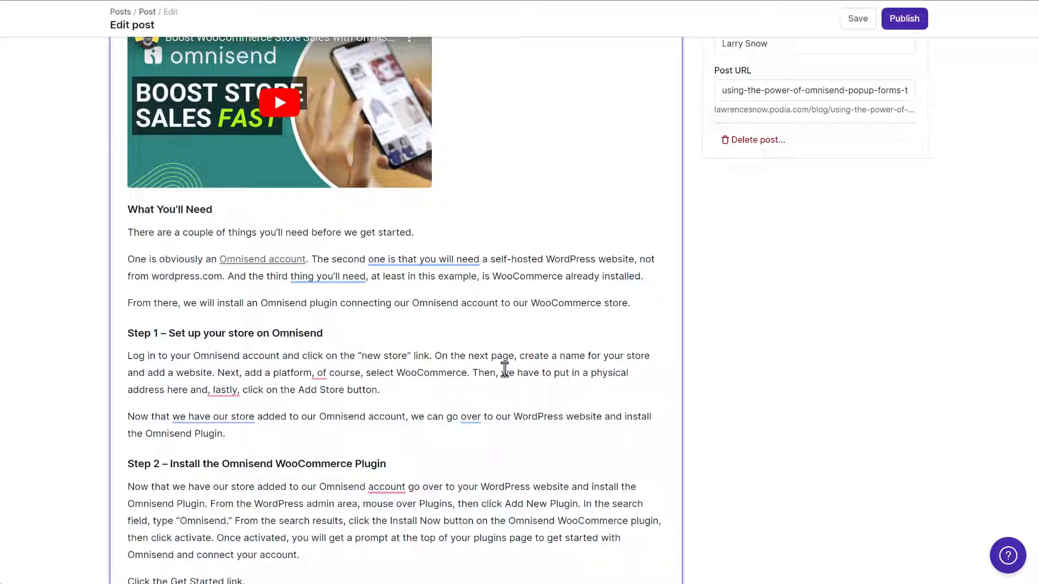
scroll(504, 370, "up", 6)
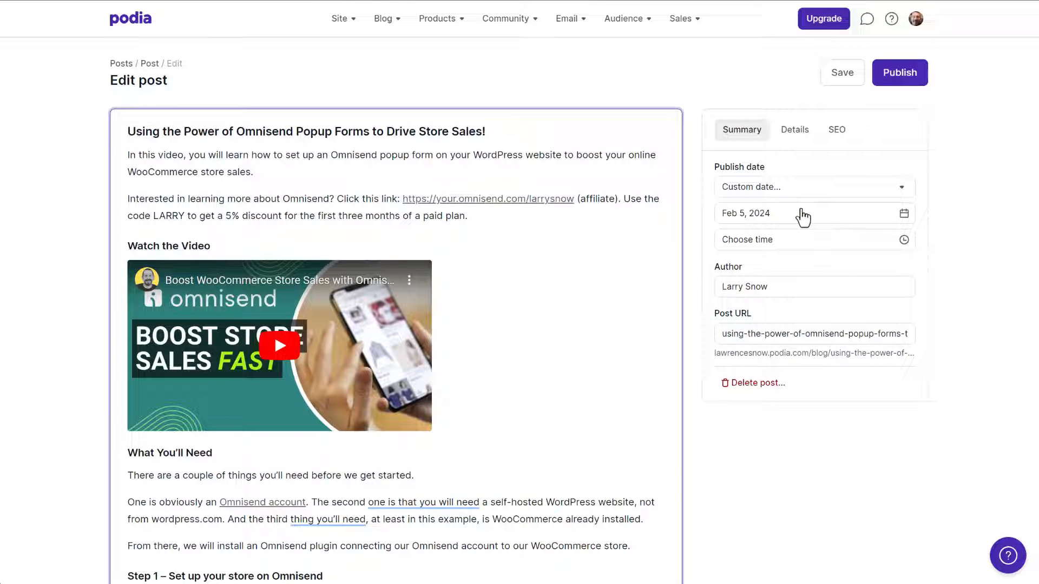
left_click(796, 134)
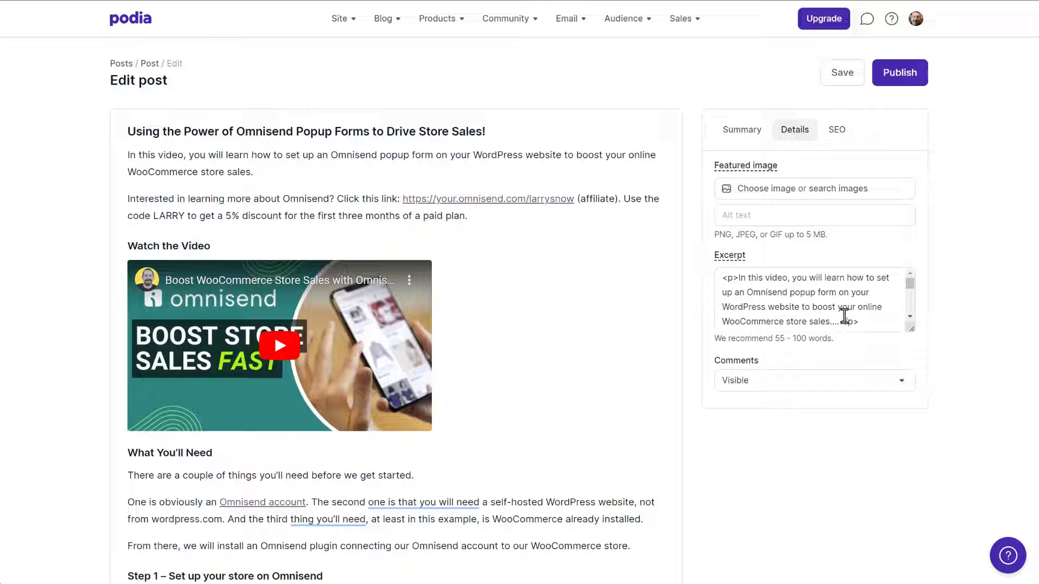
left_click(838, 131)
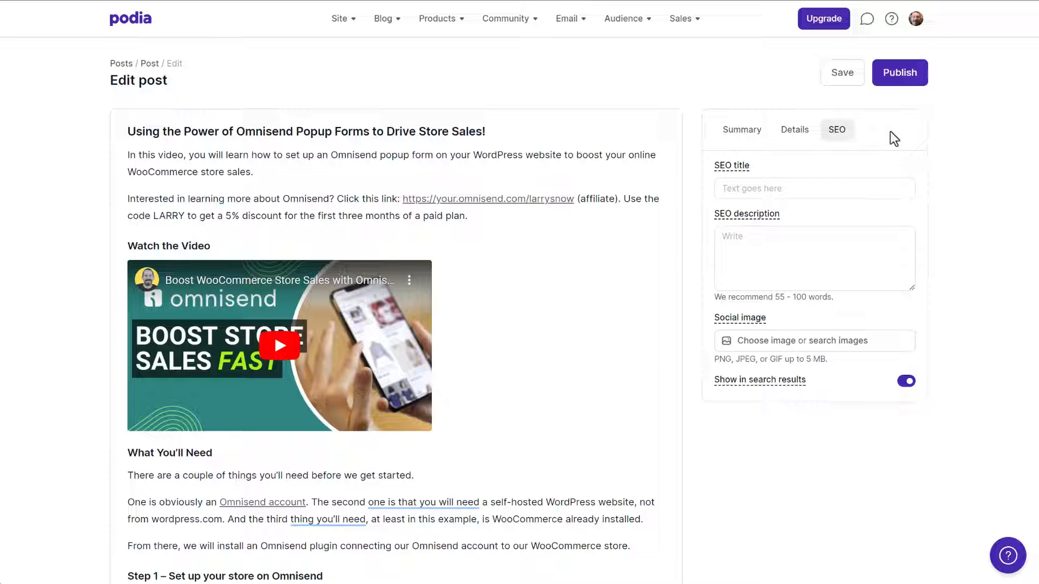